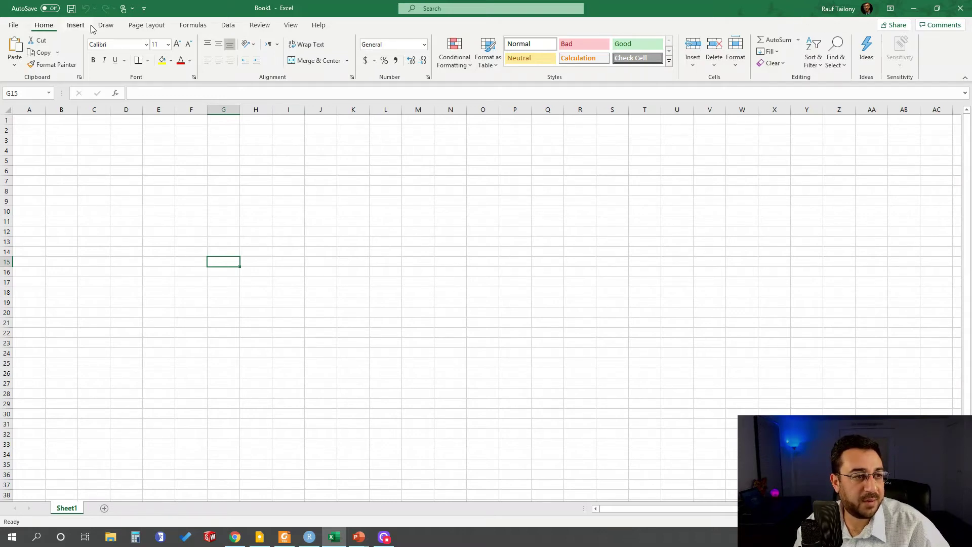
Browse the Insert, Page Layout, Formulas, Data, Review and View tabs, then show the Draw tools
left_click(73, 26)
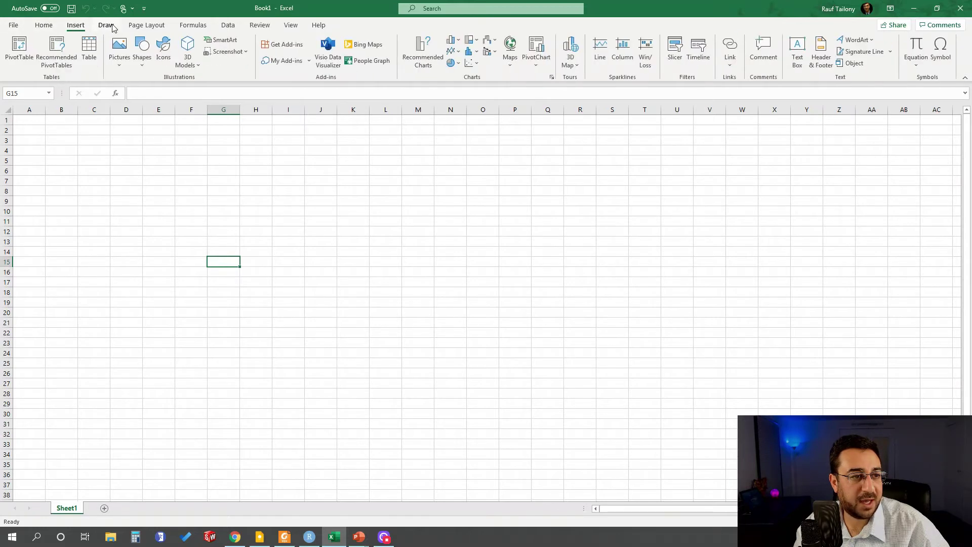
left_click(133, 27)
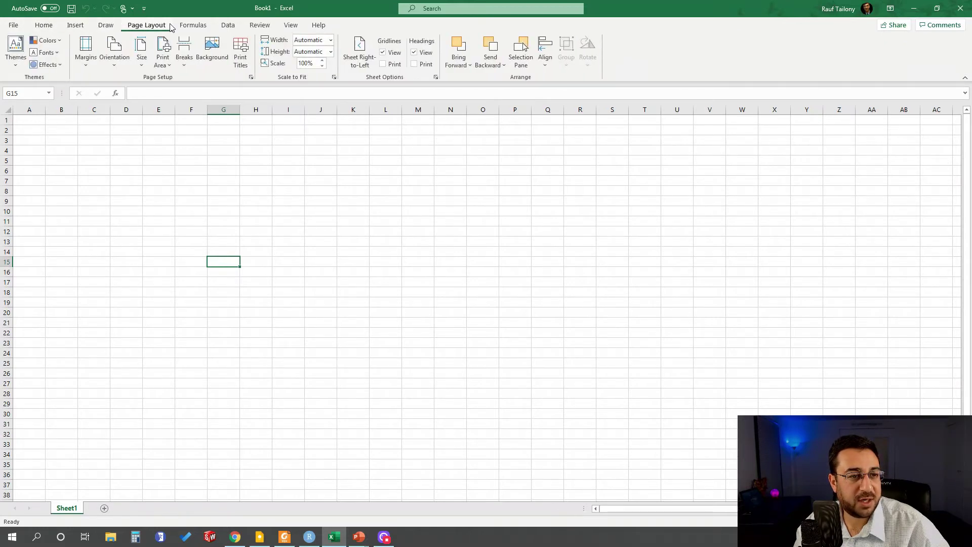
left_click(190, 26)
left_click(227, 27)
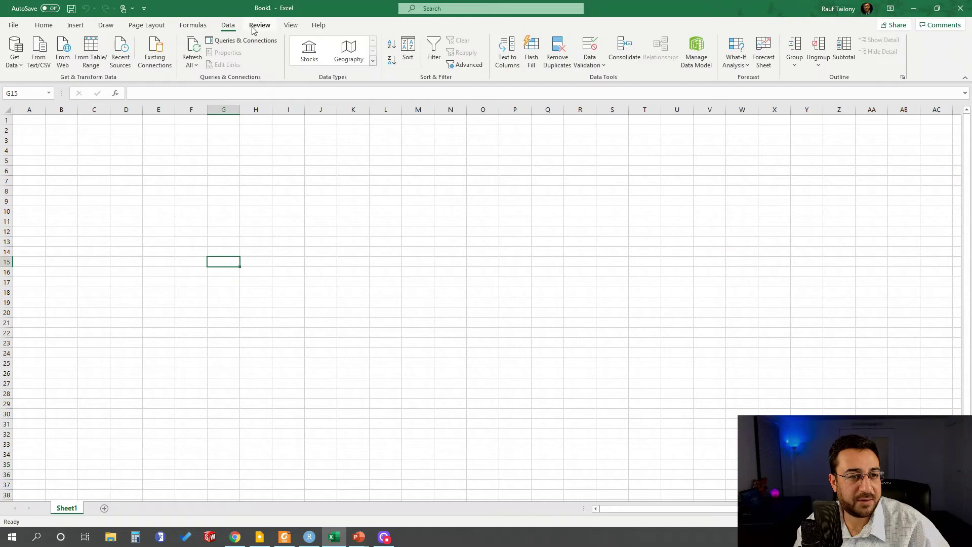
left_click(258, 27)
left_click(289, 27)
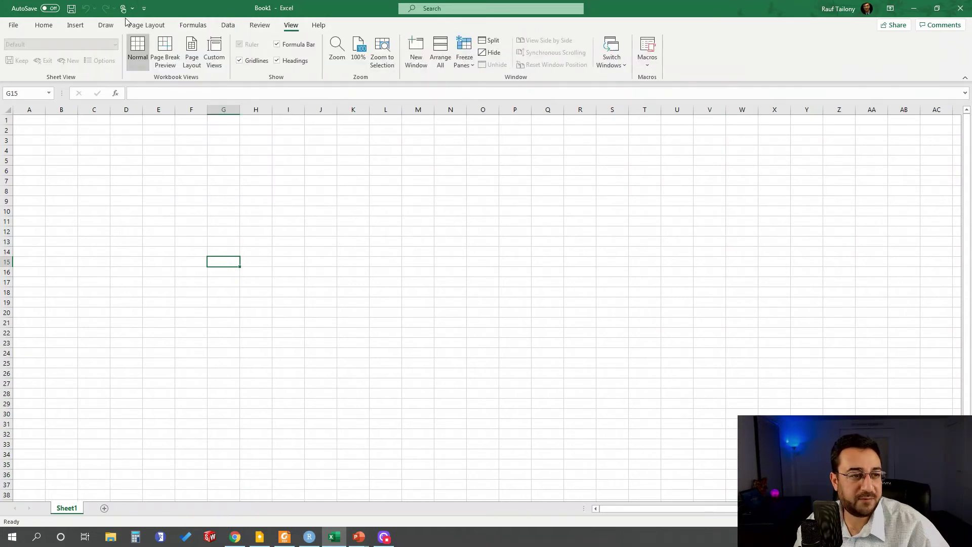
left_click(107, 26)
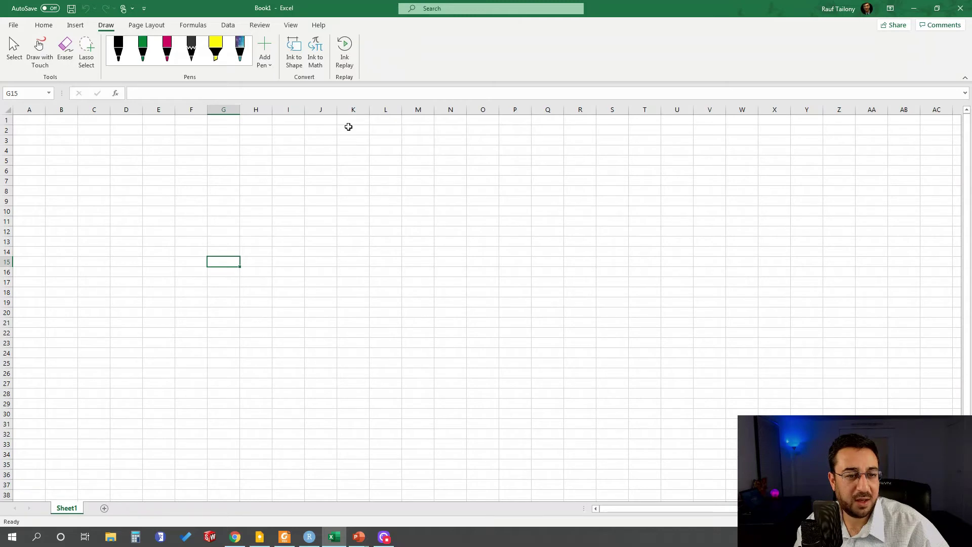
Select column M, briefly opening and dismissing its shortcut menu
left_click(353, 109)
left_click(413, 111)
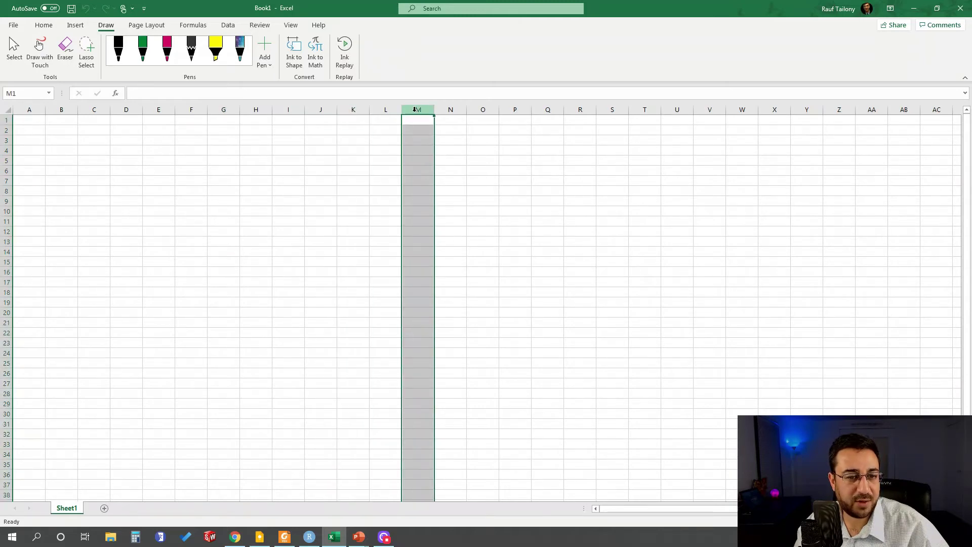
right_click(425, 138)
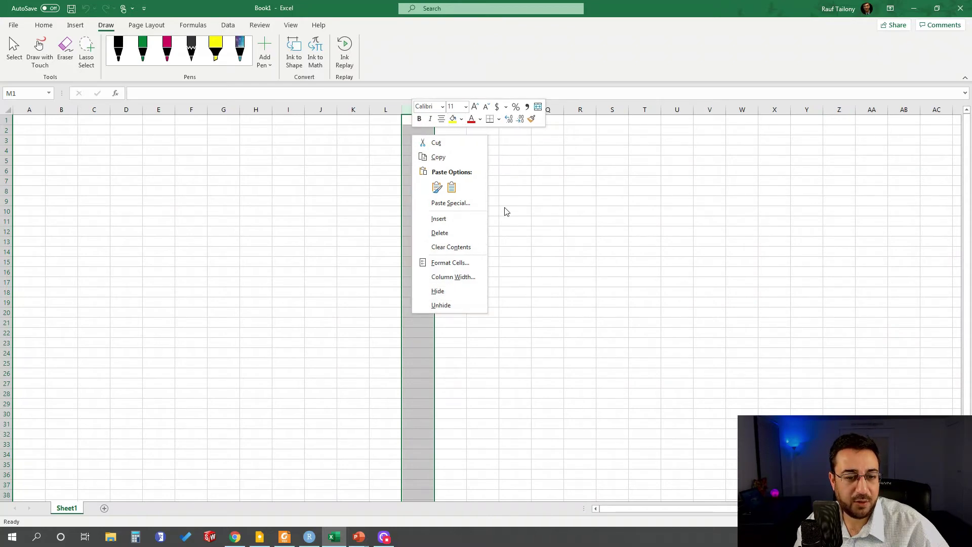
key("Escape")
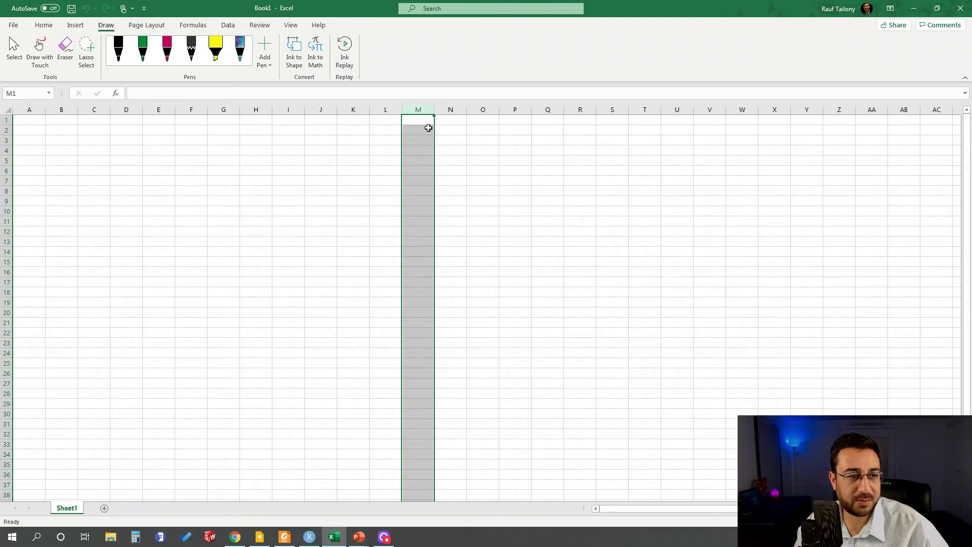
With the pink pen, loop around column M and draw a small plus sign near column P
left_click(171, 57)
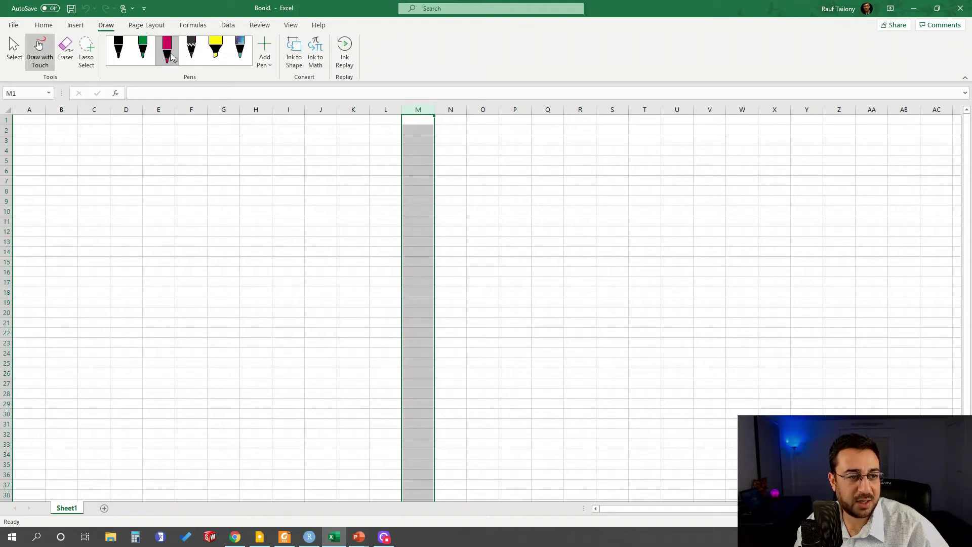
mouse_move(435, 210)
left_mouse_down()
mouse_move(446, 188)
mouse_move(391, 177)
mouse_move(471, 230)
mouse_move(434, 185)
mouse_move(481, 152)
left_mouse_up()
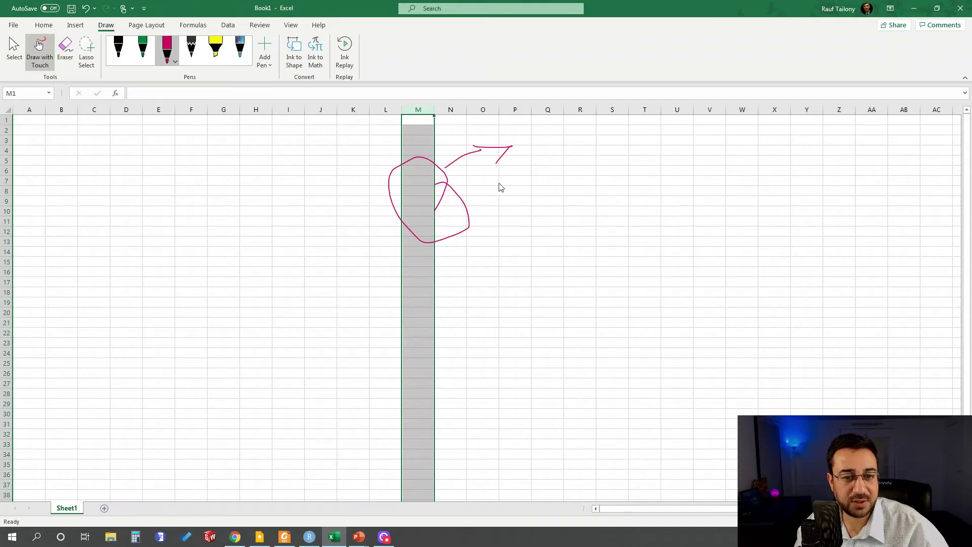
left_click_drag(528, 168, 540, 174)
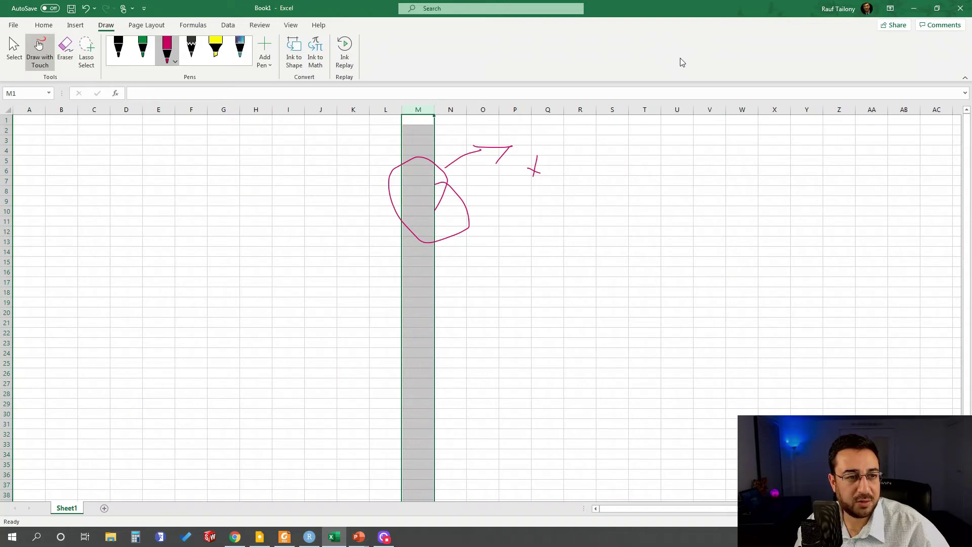
left_click(263, 28)
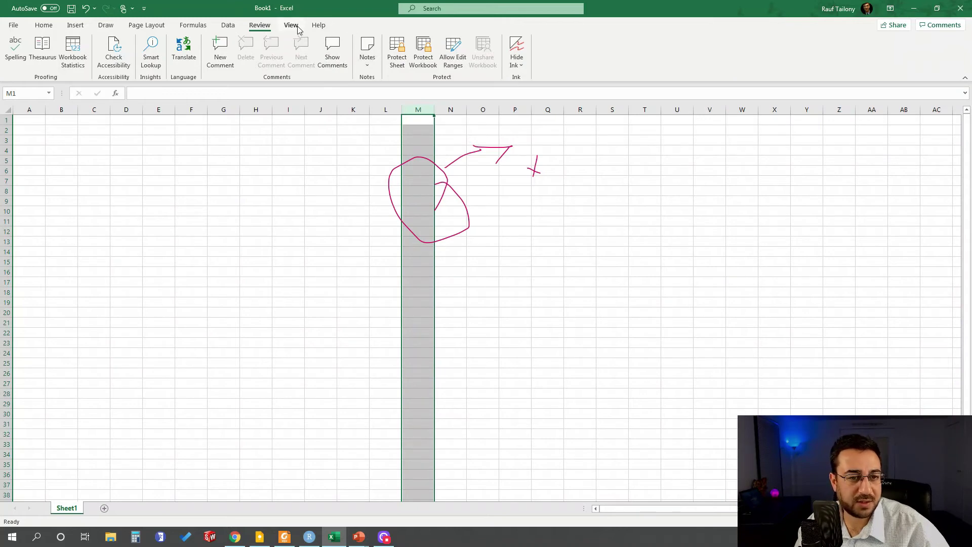
Go back to Home, then return to the Draw pens and ink tools
left_click(55, 30)
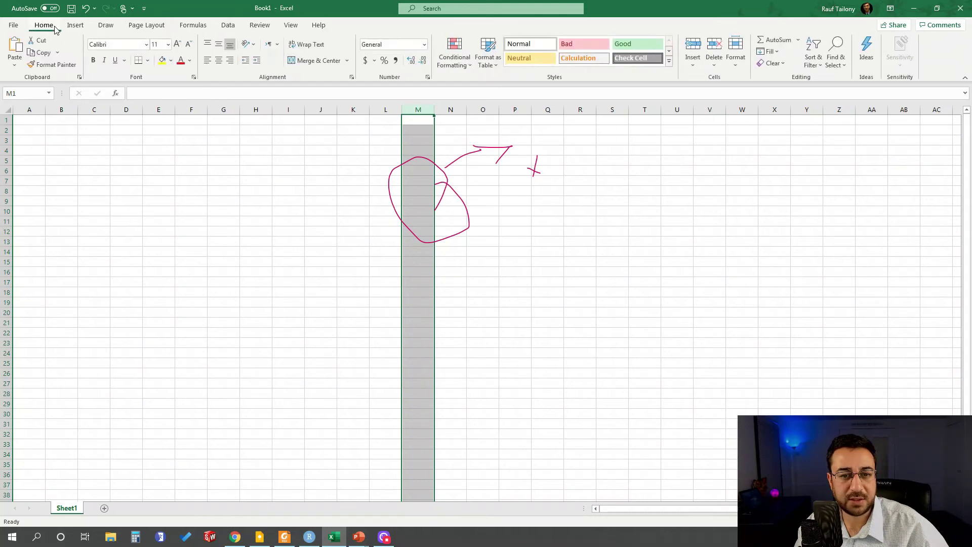
left_click(118, 30)
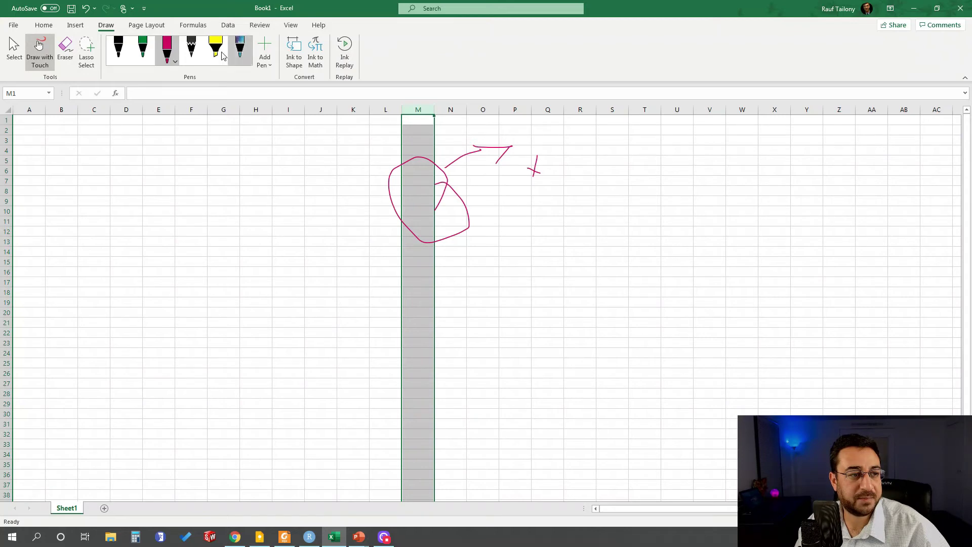
Show the Insert options, briefly passing back through Home
left_click(76, 25)
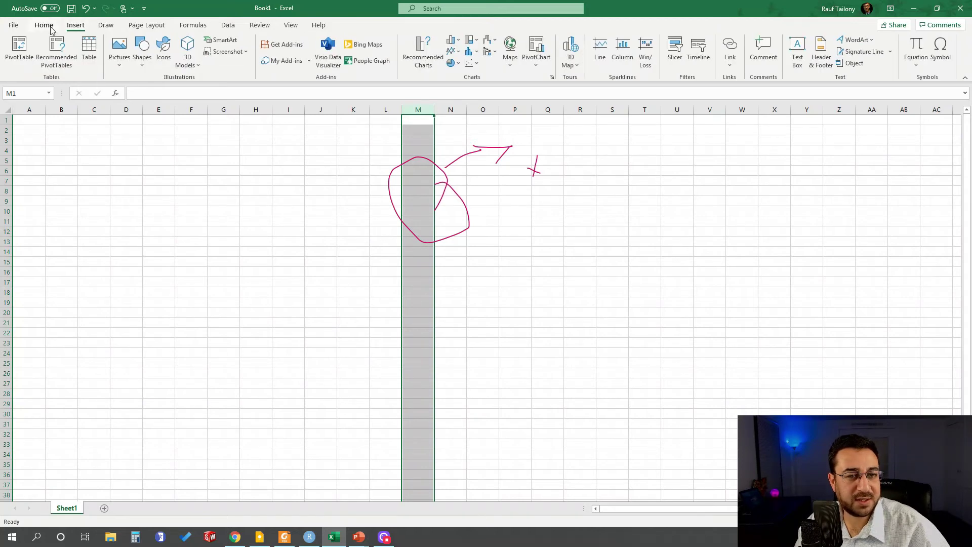
left_click(51, 25)
left_click(78, 26)
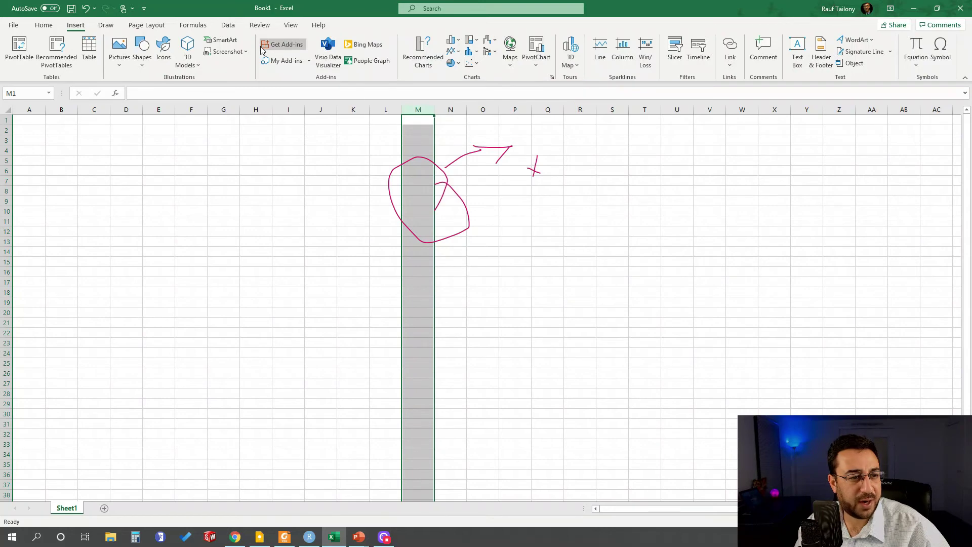
Open the icon gallery and browse the Education, Communication and Celebration categories
left_click(163, 51)
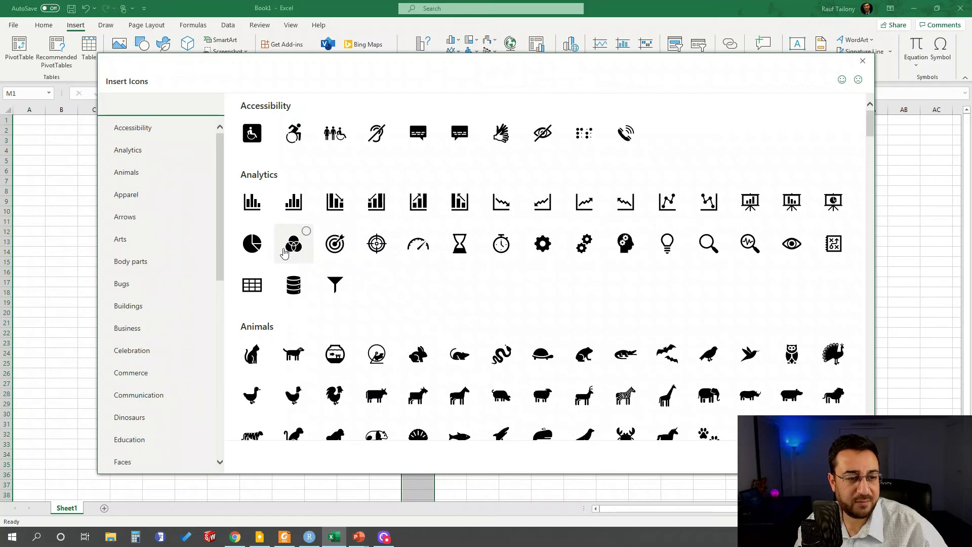
left_click(220, 159)
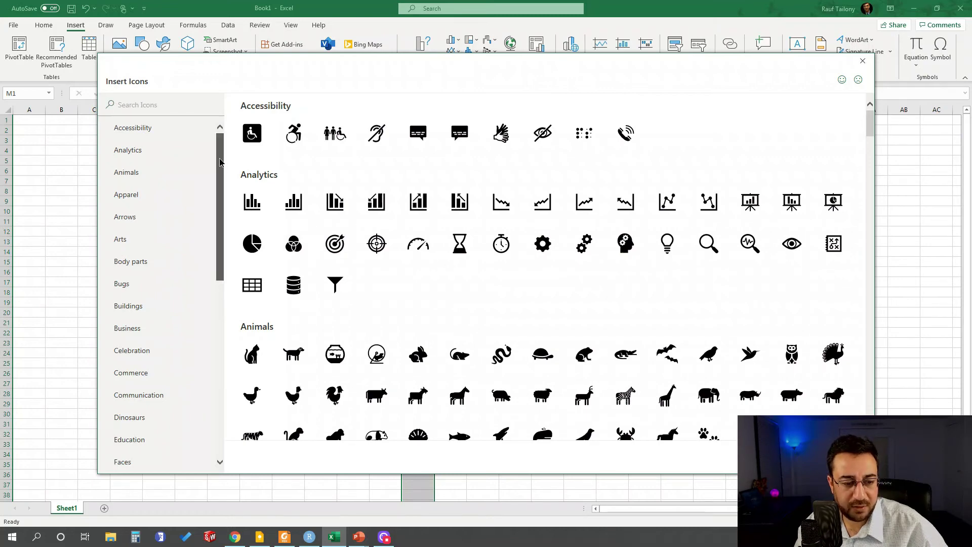
left_click_drag(220, 161, 218, 242)
left_click(134, 245)
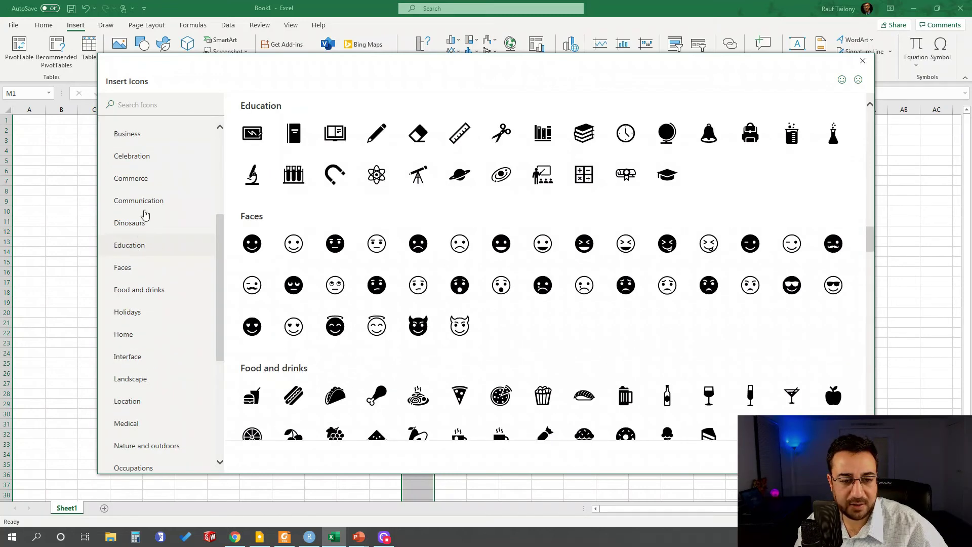
left_click(145, 201)
left_click(146, 159)
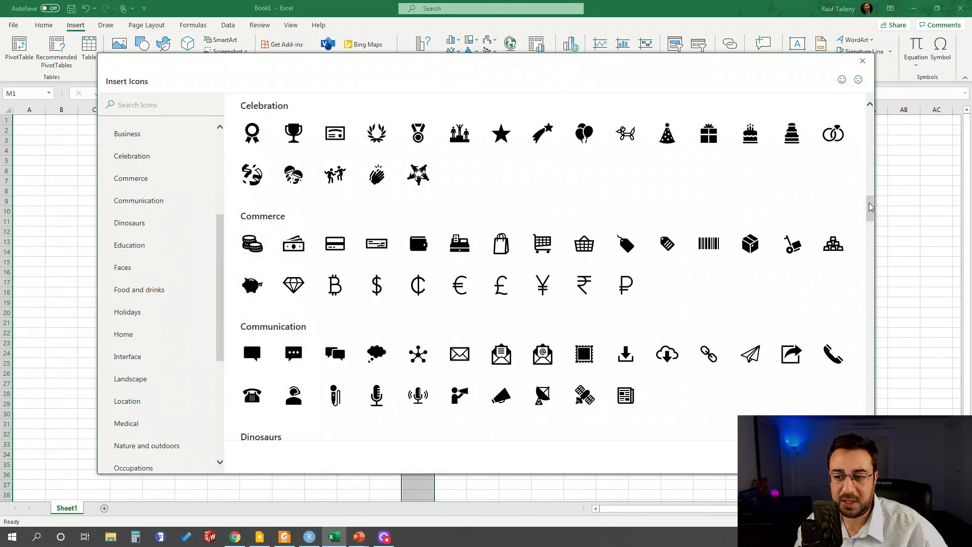
Close the icon gallery and show the picture sources: This Device, Stock Images, Online Pictures
left_click_drag(870, 207, 870, 119)
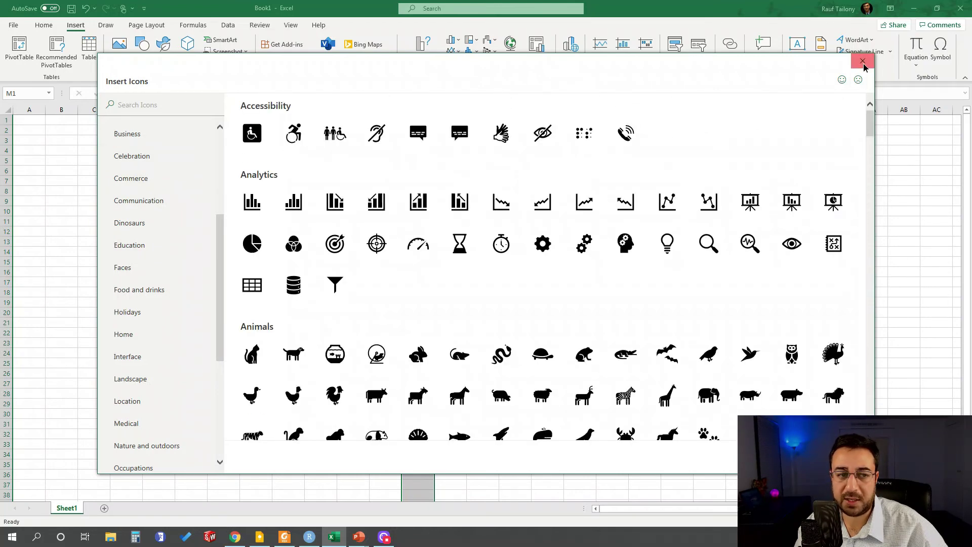
left_click(862, 61)
left_click(127, 59)
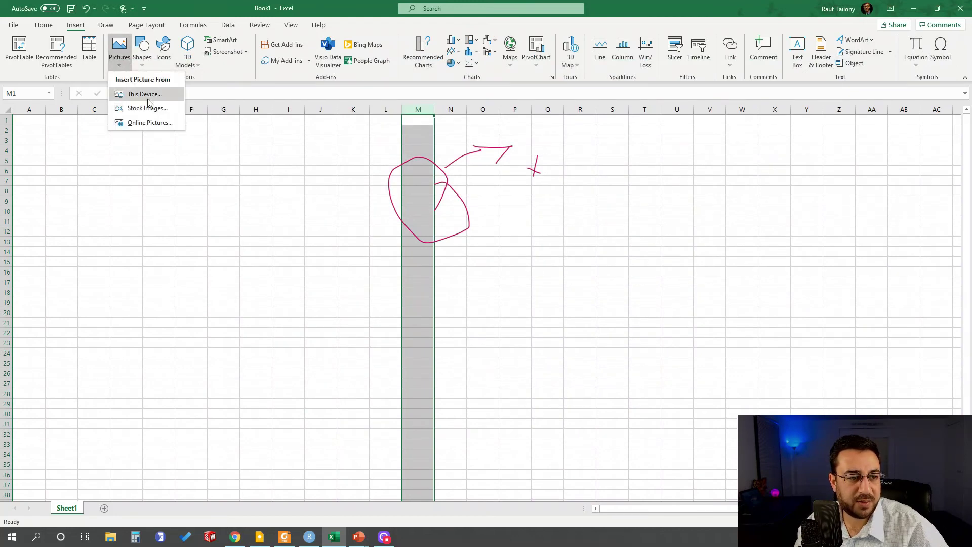
Dismiss the picture source list, then open and close the 3D Models options
left_click(214, 77)
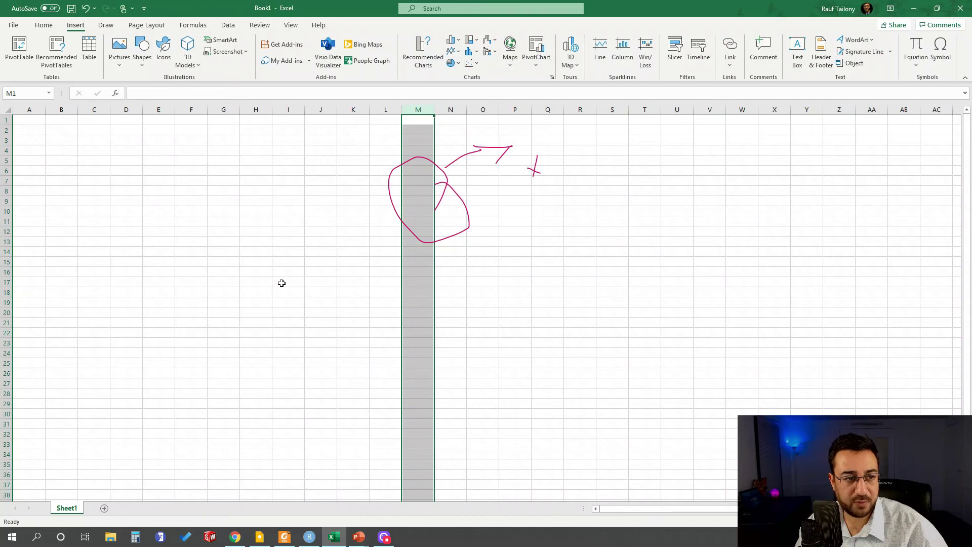
left_click(196, 68)
left_click(241, 65)
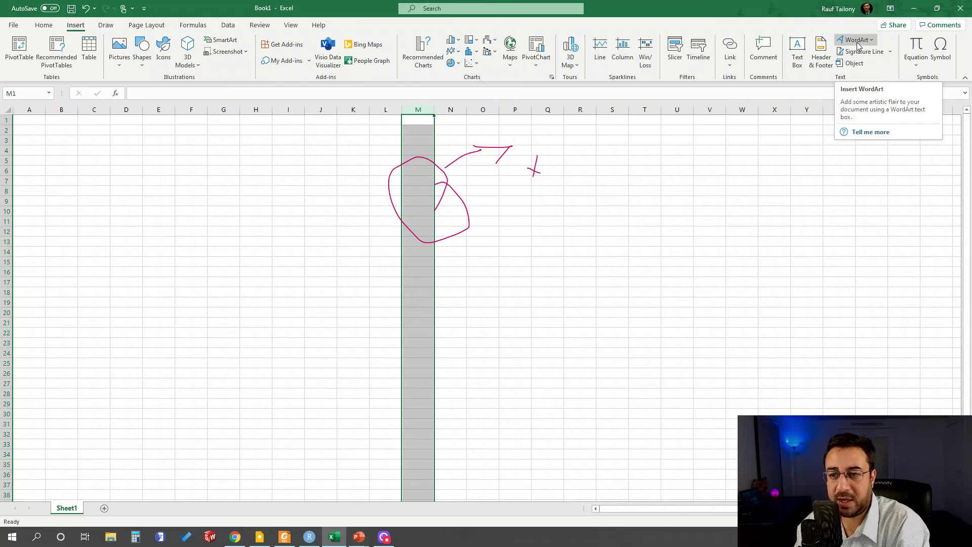
Open Excel Options from the File backstage view
left_click(14, 26)
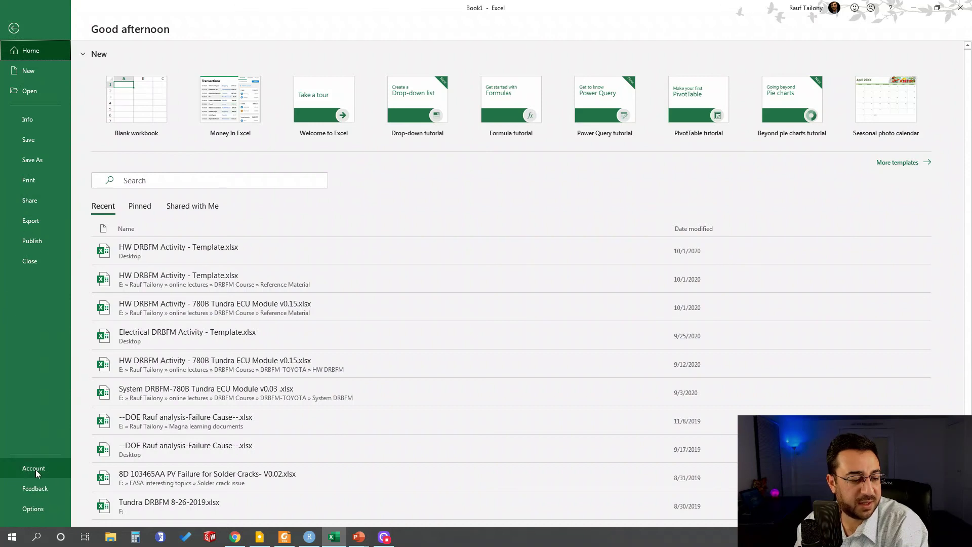
left_click(32, 510)
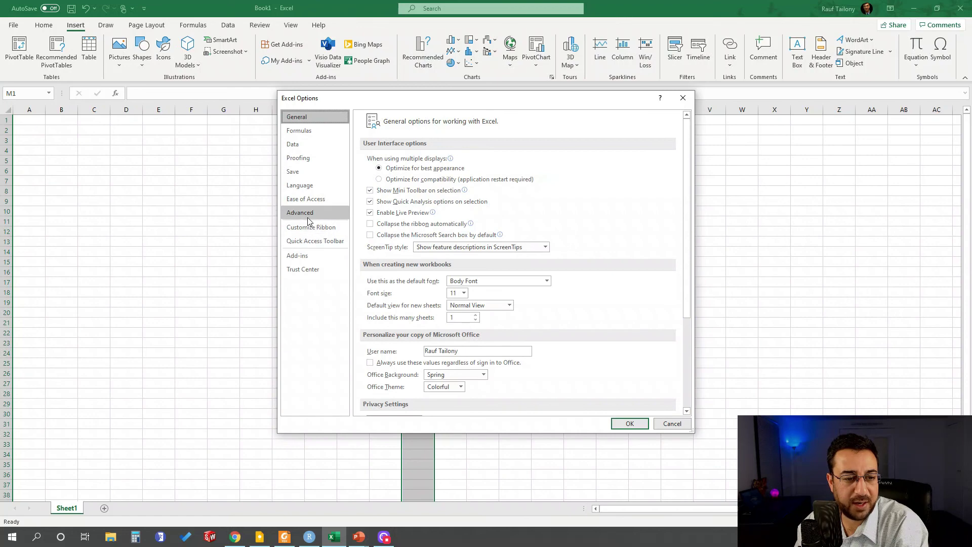
In General settings, keep the Spring background, set the Office theme to Black, and confirm
scroll(491, 223, "down", 5)
scroll(491, 223, "down", 1)
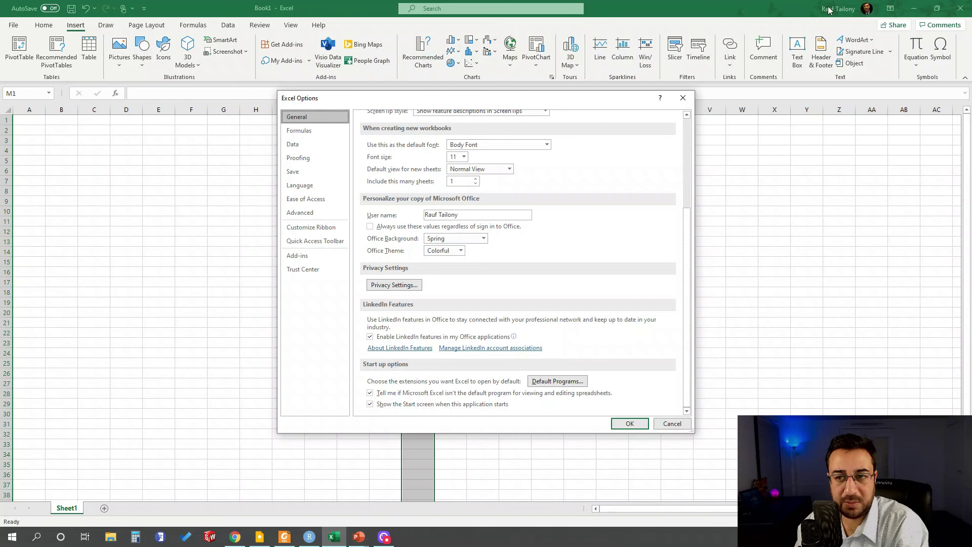
left_click(481, 238)
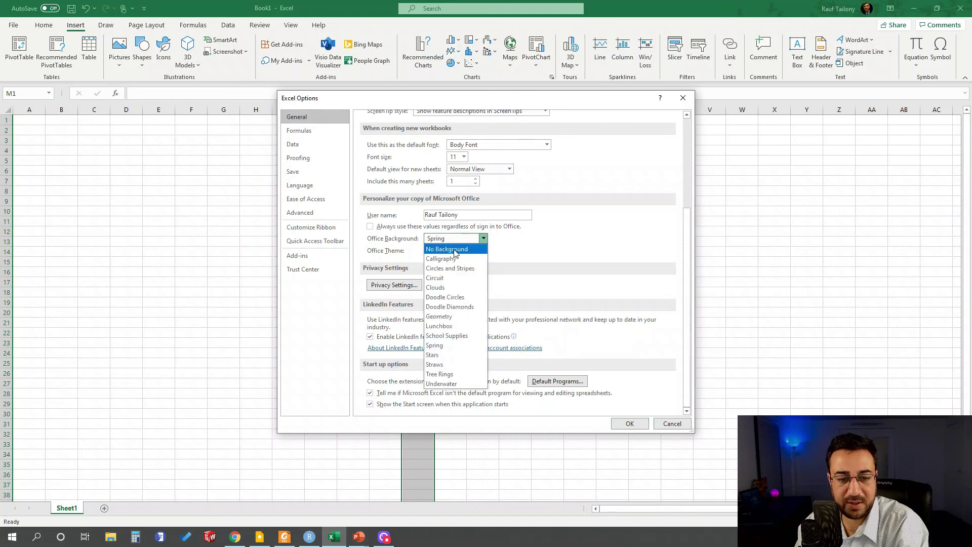
left_click(434, 345)
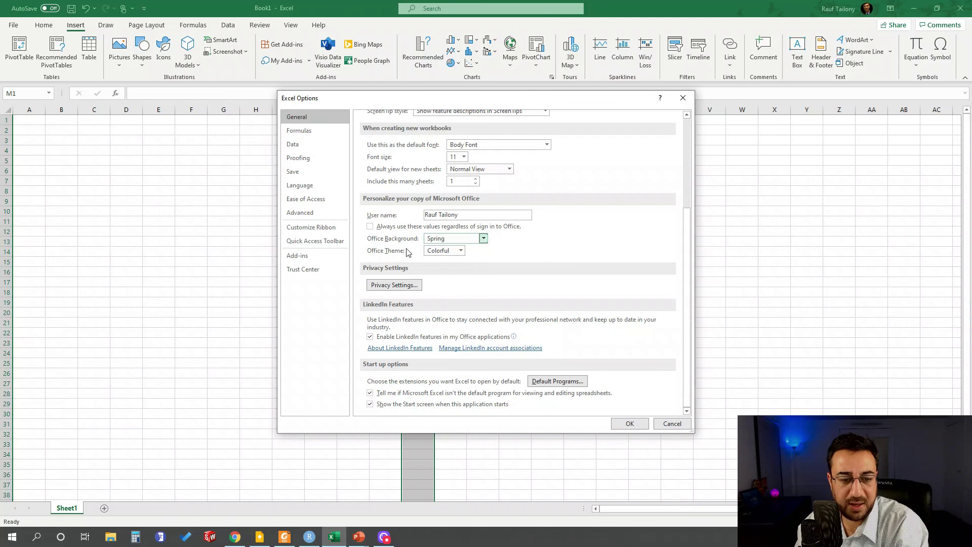
left_click(460, 251)
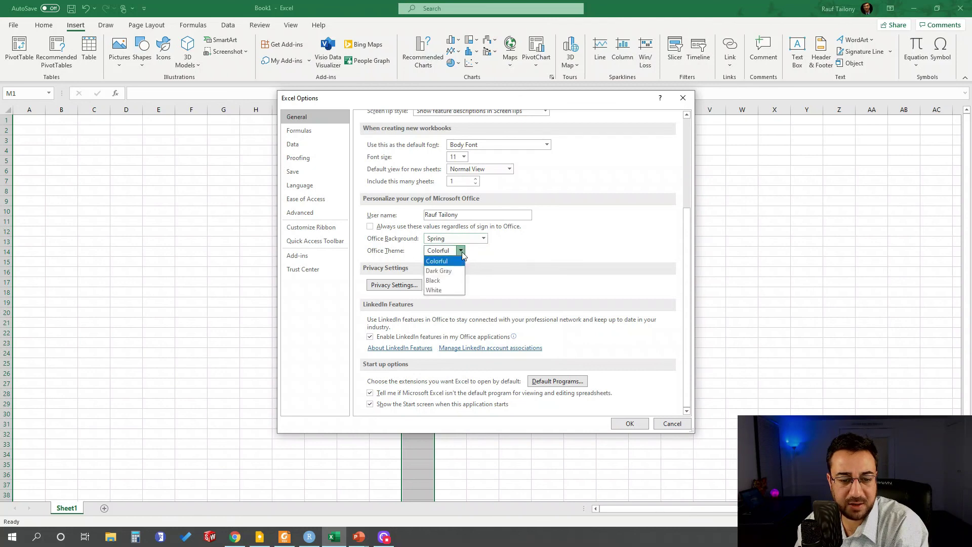
left_click(446, 282)
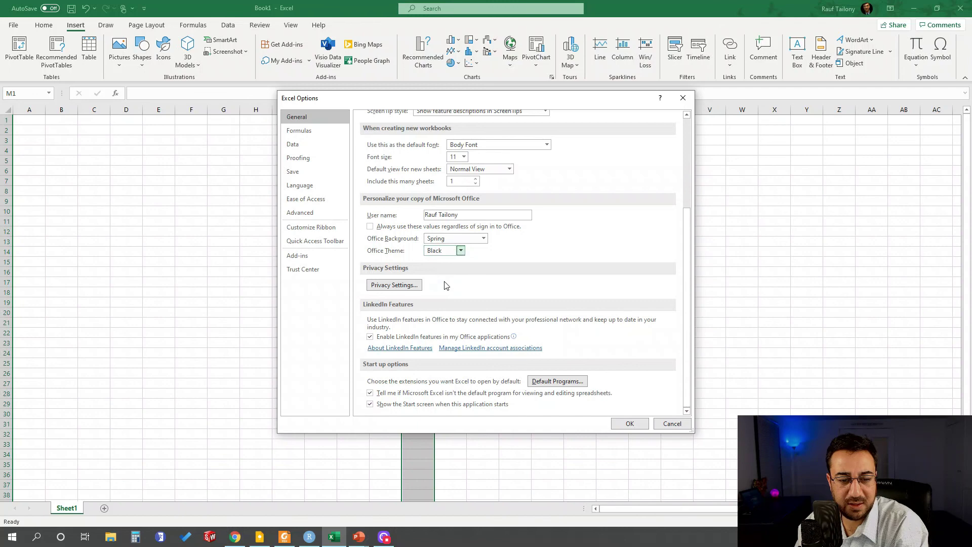
left_click(630, 423)
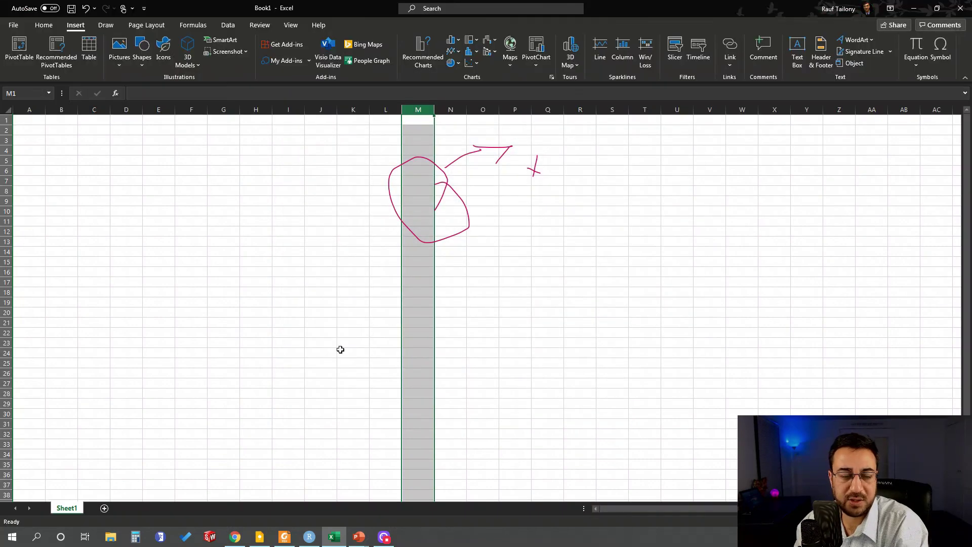